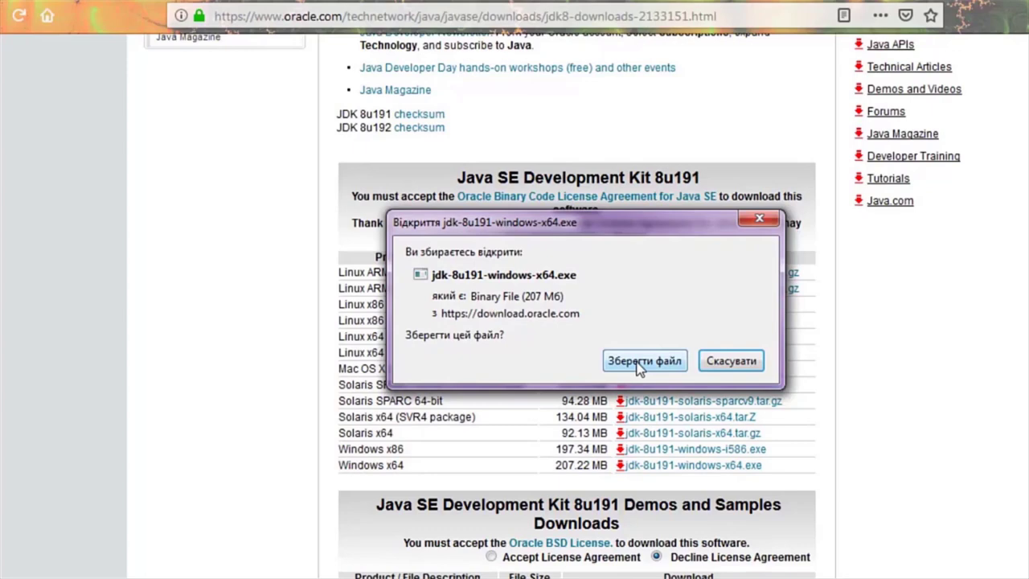
Step: Save the installer jdk-8u191-windows-x64.exe to the desktop (Рабочий стол)
left_click(641, 364)
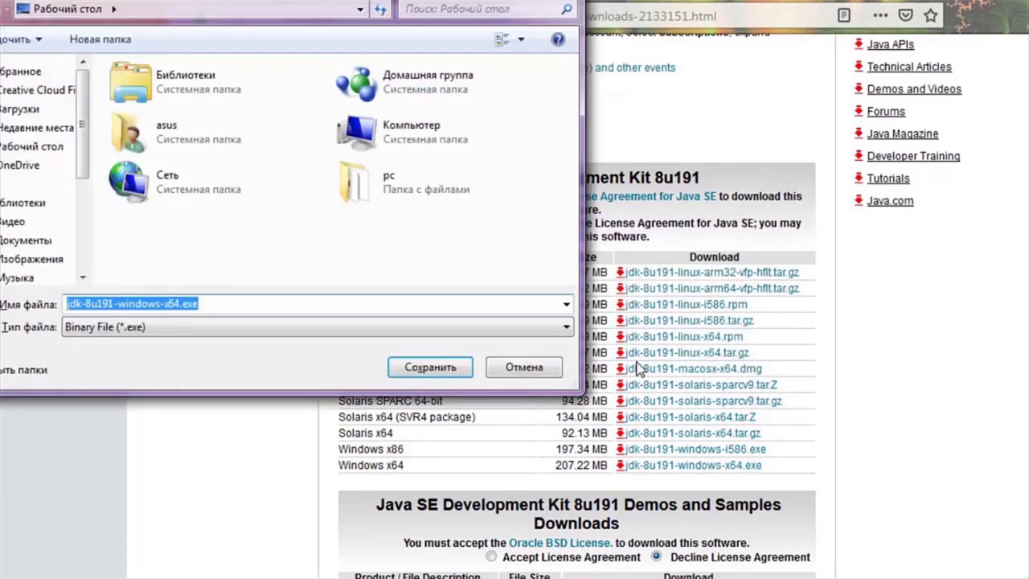
left_click(422, 371)
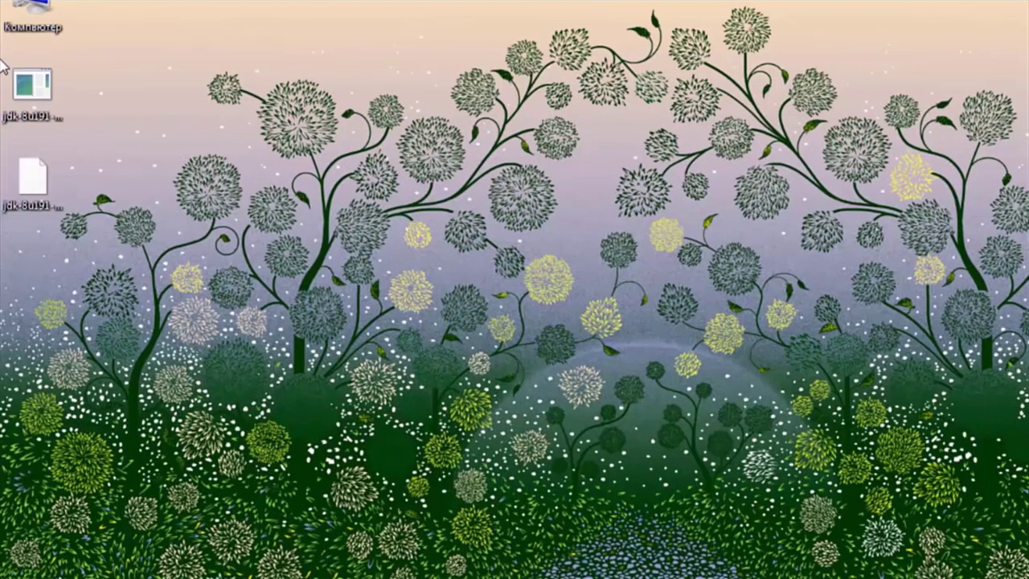
Step: View the computer's system properties to check the operating system type
right_click(30, 4)
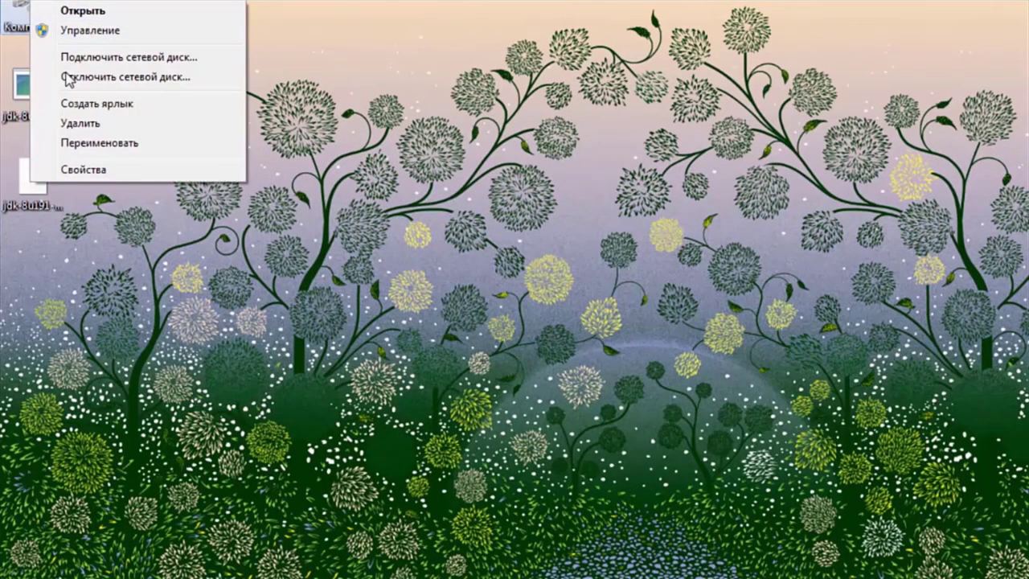
left_click(76, 170)
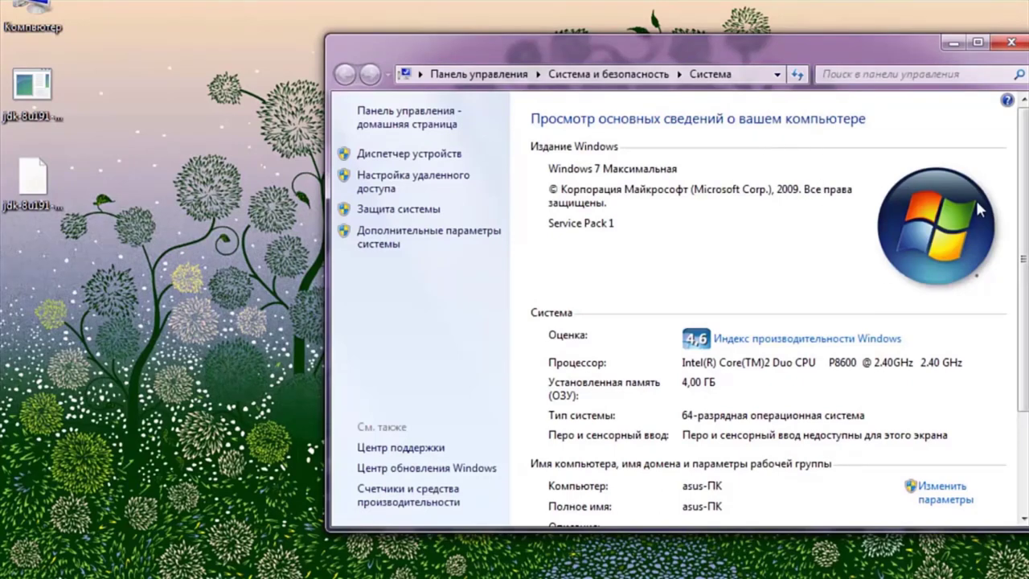
left_click_drag(1024, 178, 1026, 220)
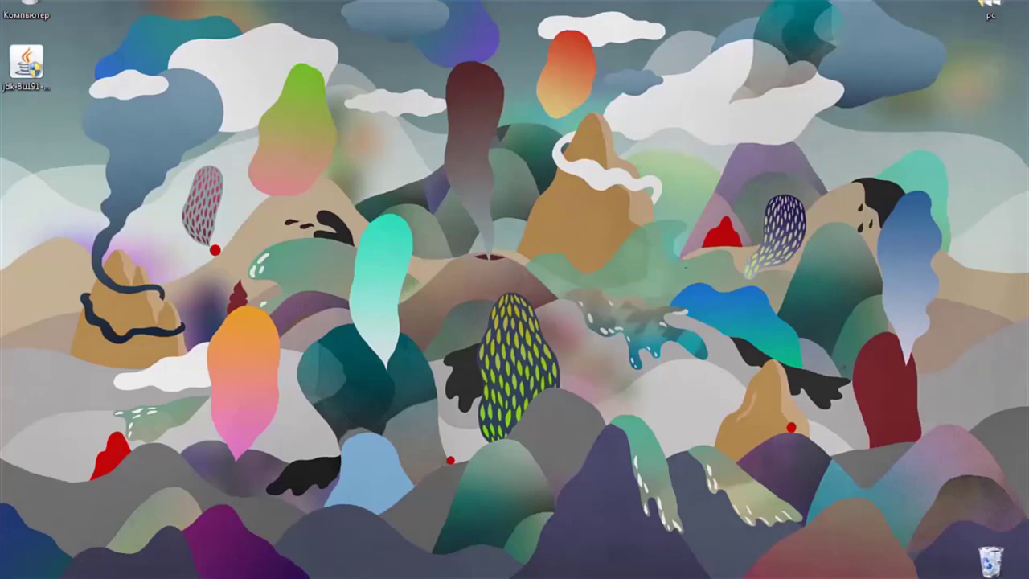
Step: Uninstall Java(TM) SE Development Kit 11.0.1 (64-bit) through the Control Panel's installed programs and confirm the removal
left_click(24, 572)
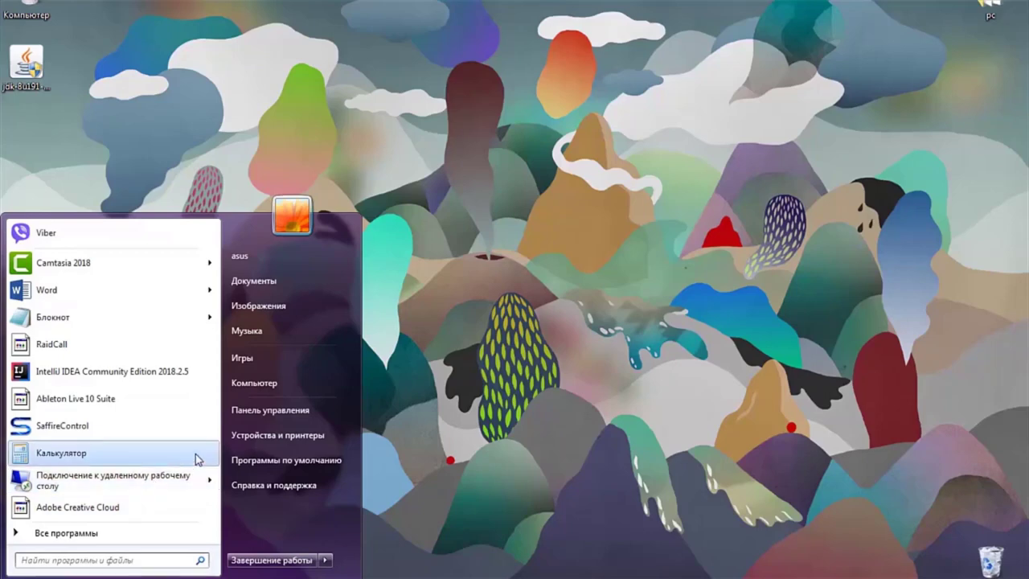
left_click(273, 409)
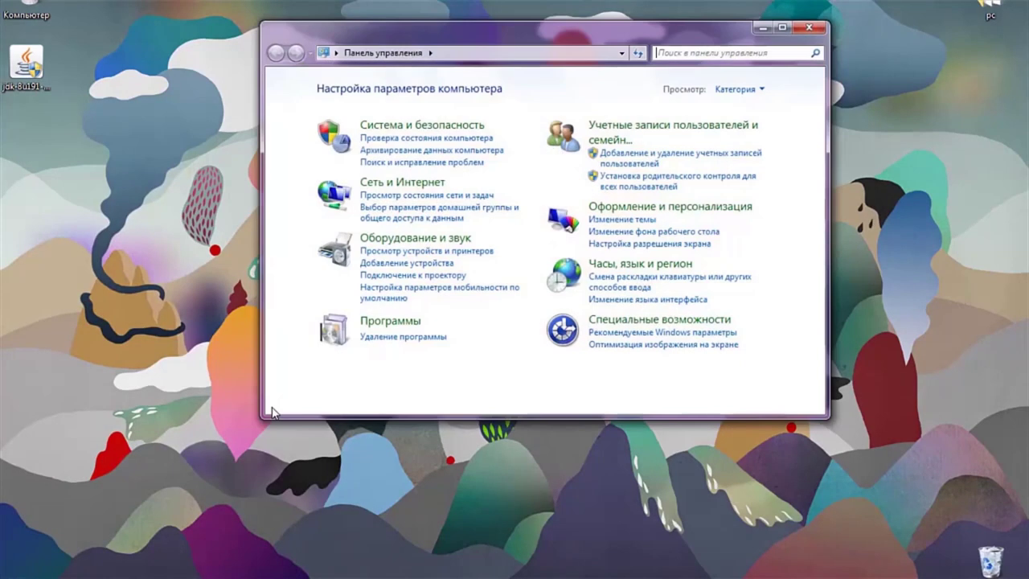
left_click(404, 338)
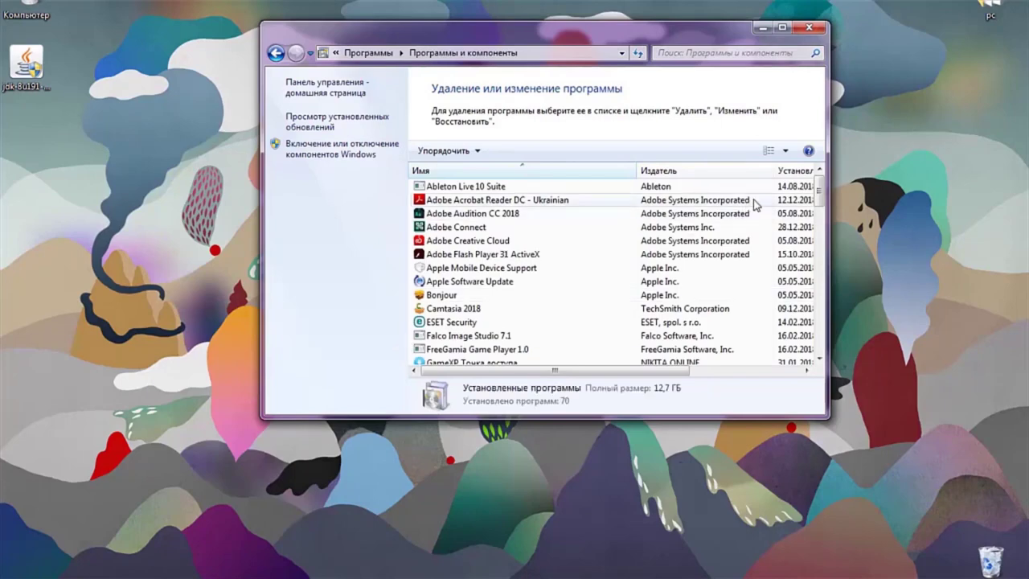
left_click_drag(818, 201, 819, 221)
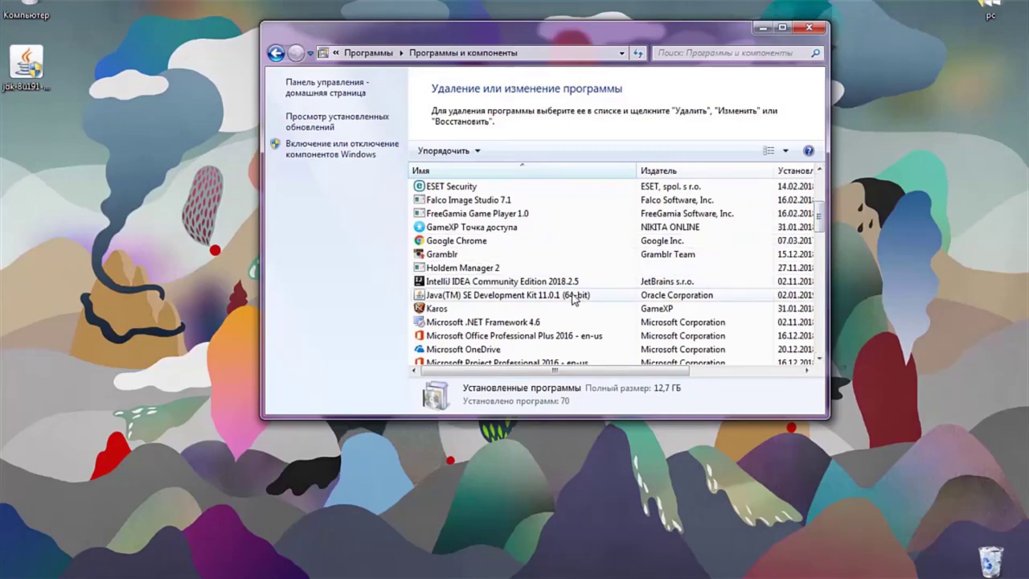
left_click(574, 299)
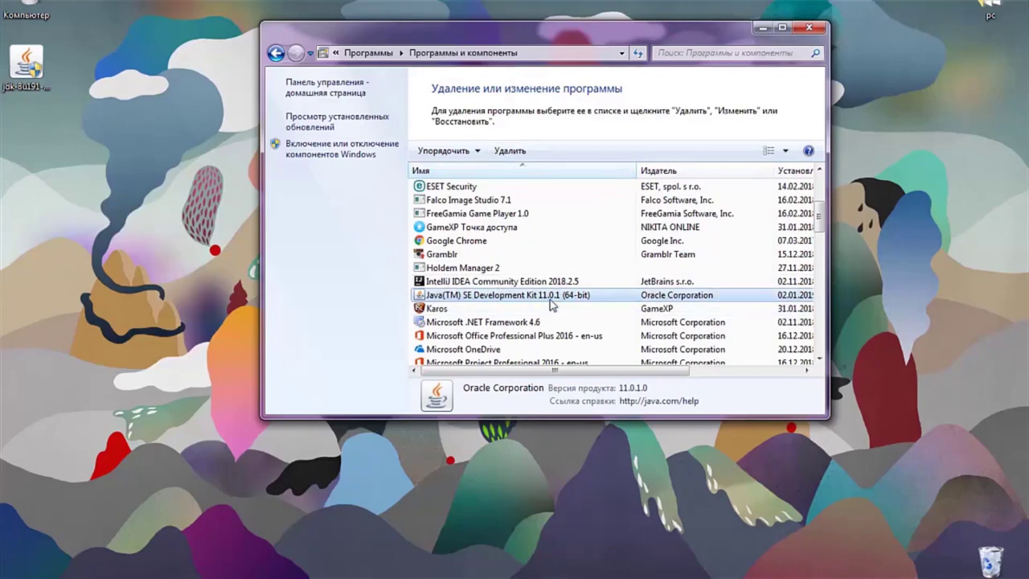
left_click(511, 153)
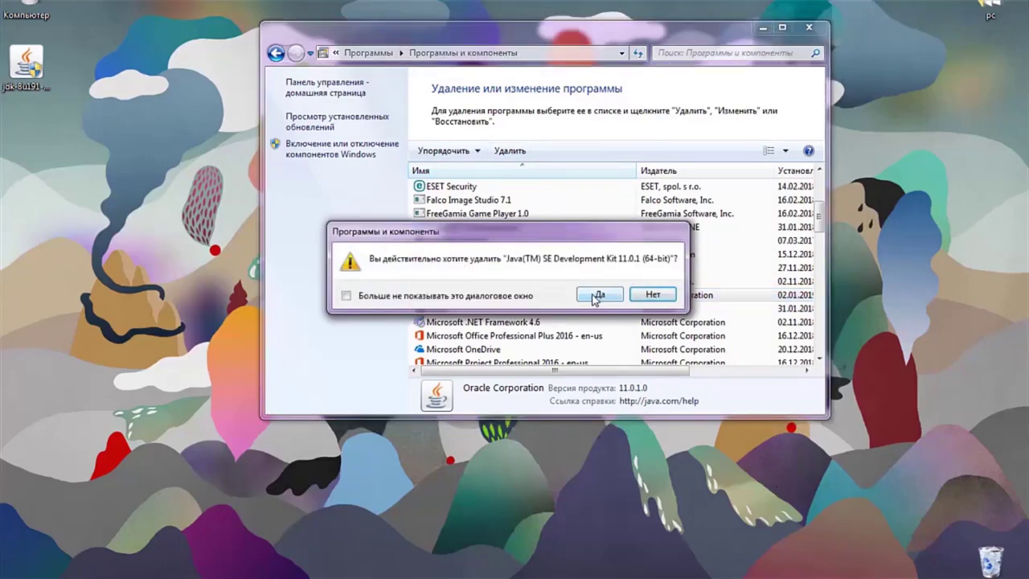
left_click(595, 296)
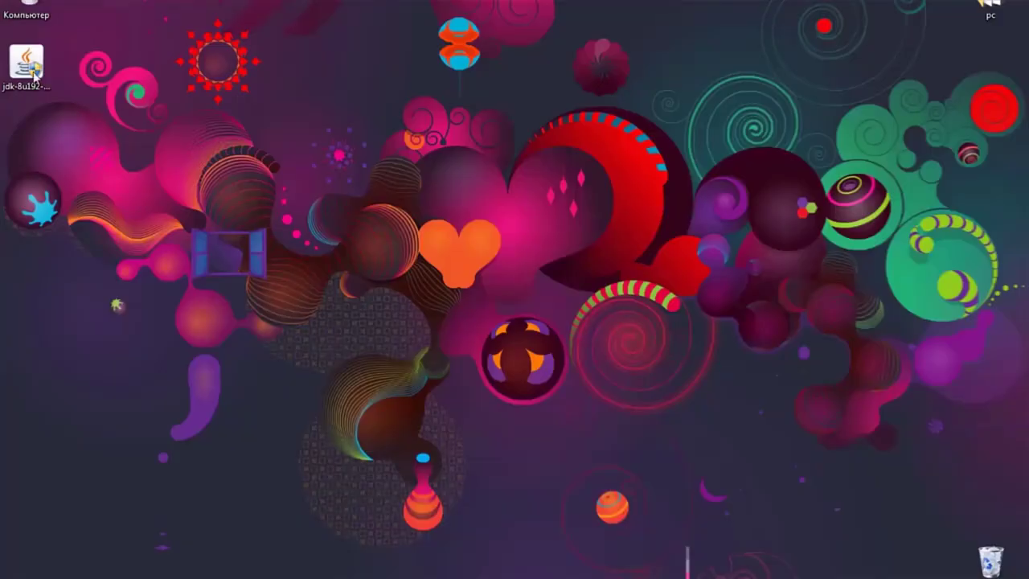
Step: Run the jdk-8u192 installer from the desktop, proceed with the default JDK setup, and acknowledge the license terms change notice
left_click(33, 71)
left_click(33, 71)
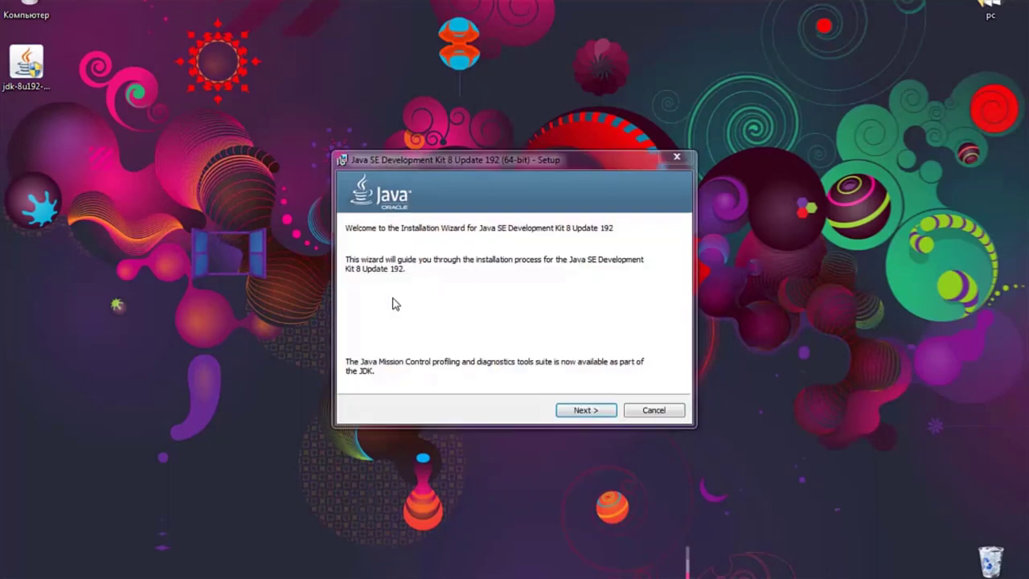
left_click(580, 413)
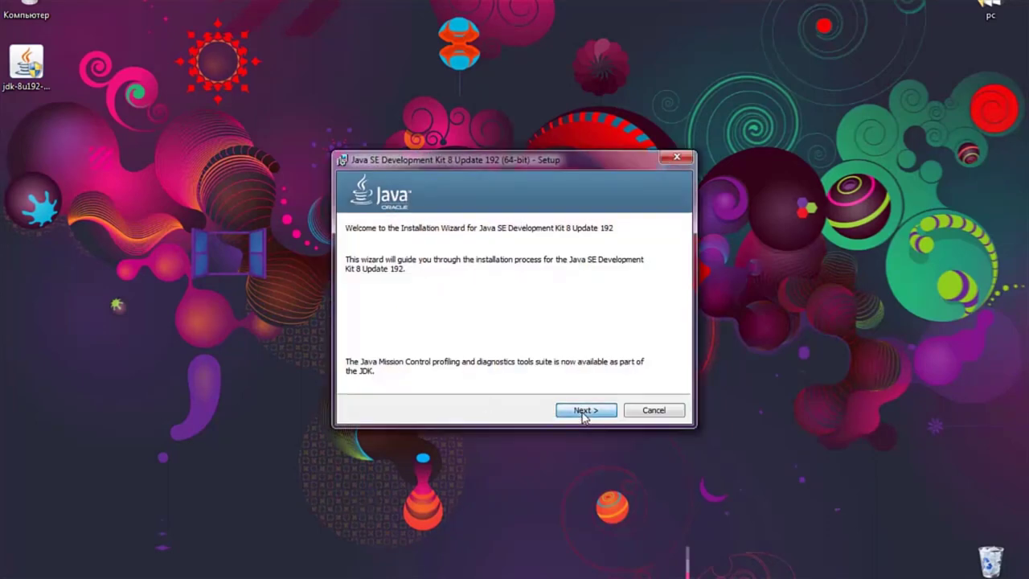
left_click(584, 412)
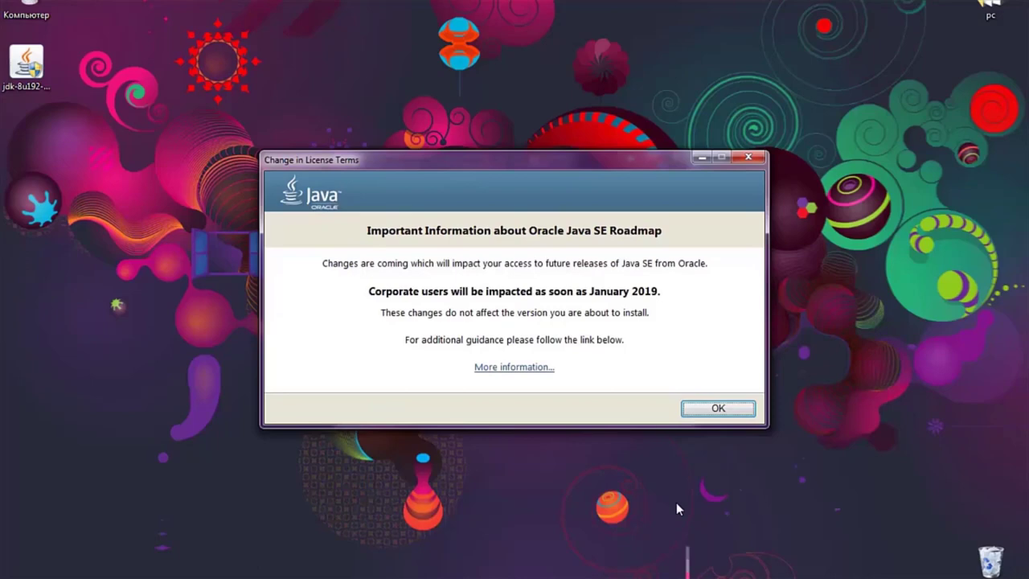
key("Return")
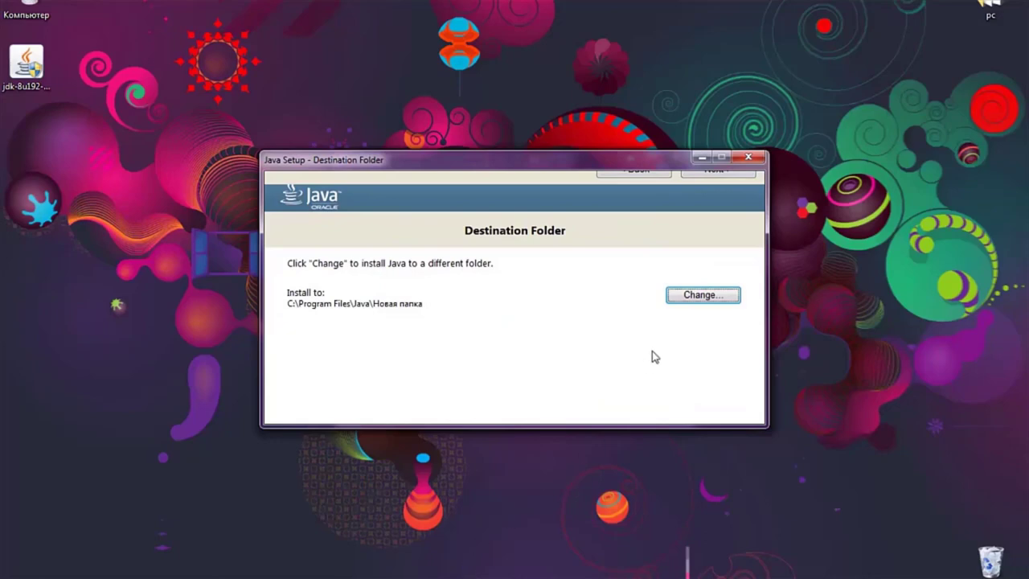
Step: Browse for a different Java destination folder and select C:\Program Files\Java
left_click(696, 298)
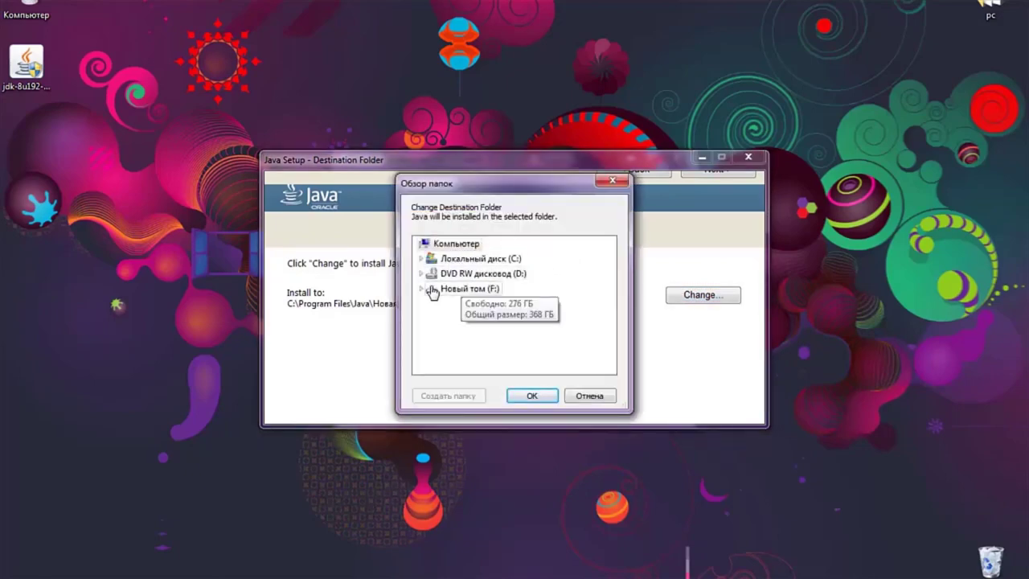
left_click(420, 258)
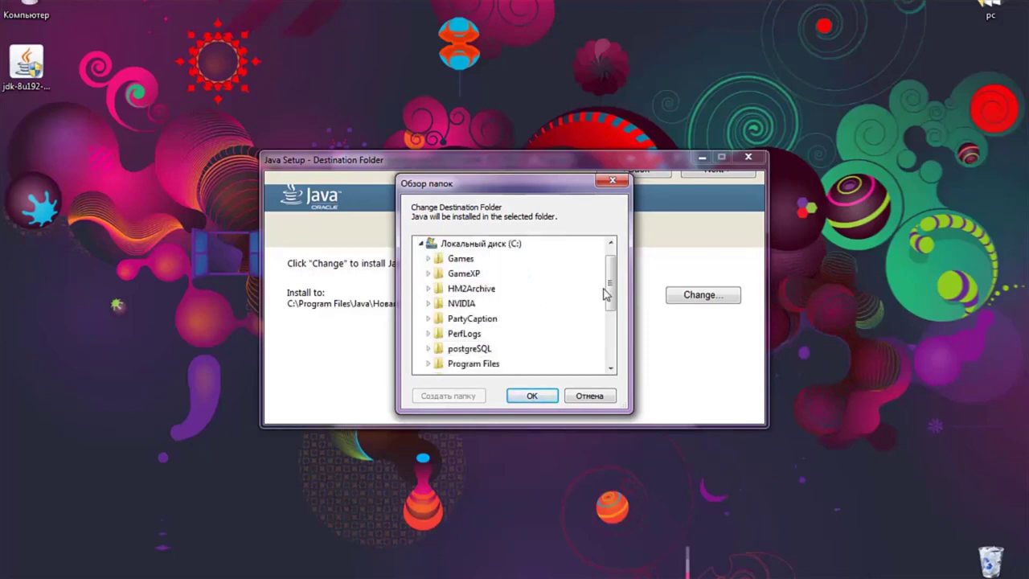
left_click_drag(609, 294, 608, 303)
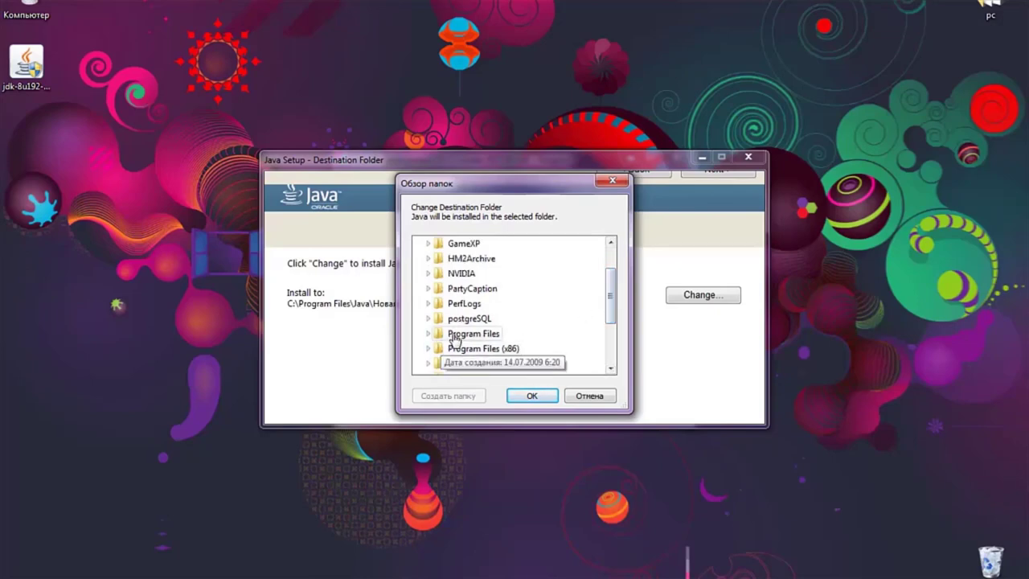
left_click(454, 335)
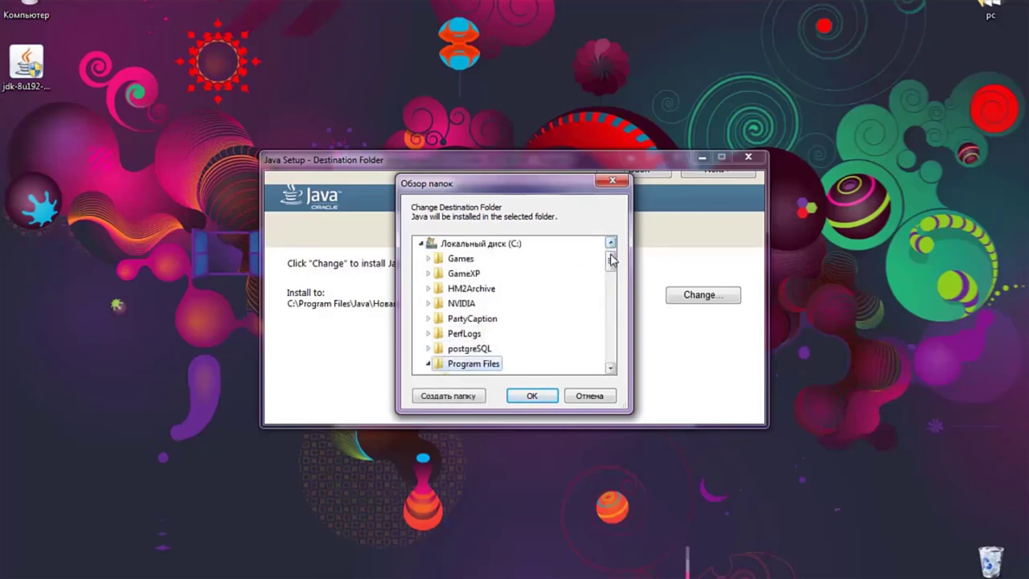
left_click_drag(610, 262, 612, 288)
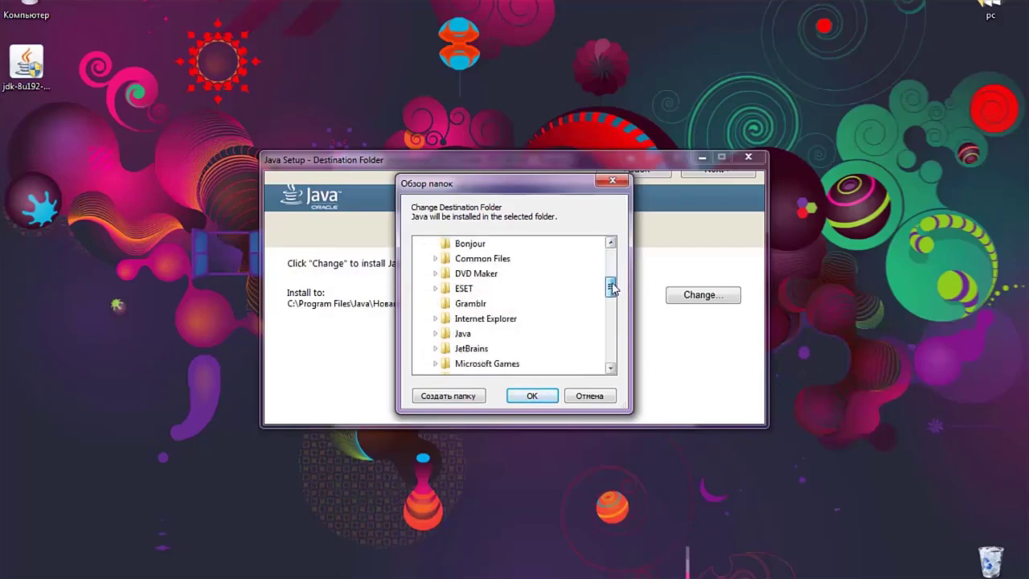
left_click(458, 336)
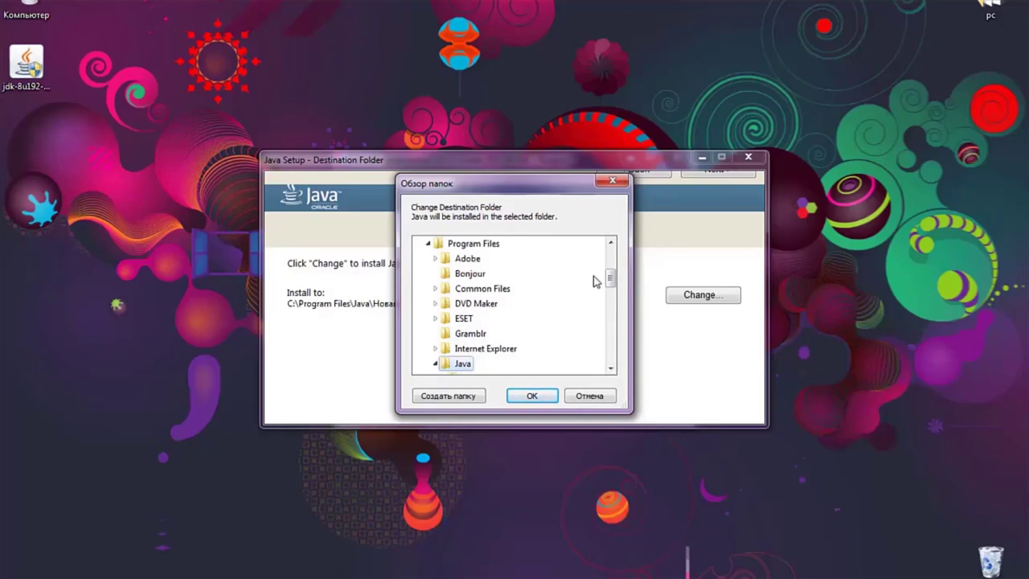
left_click_drag(611, 277, 611, 290)
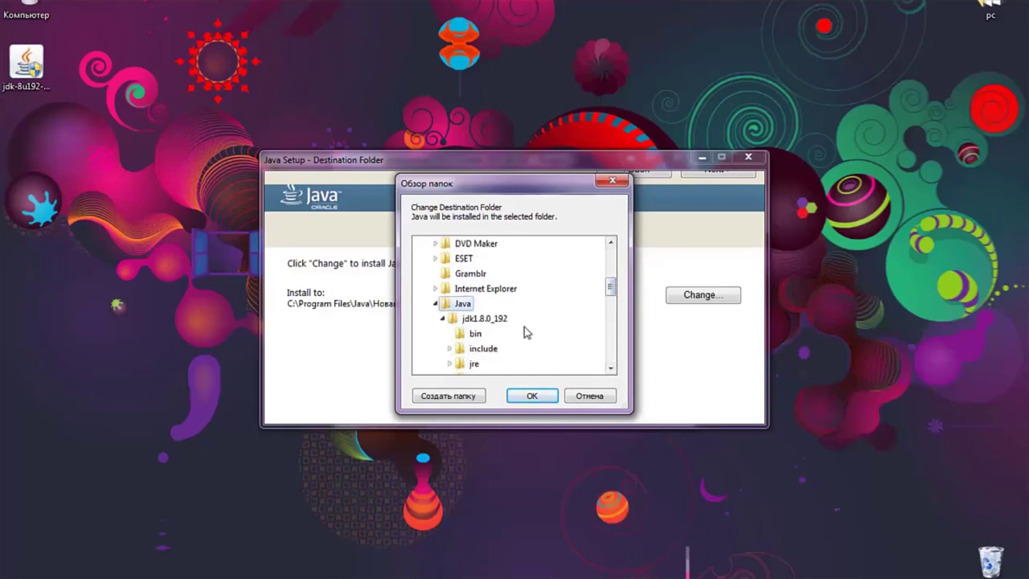
left_click(443, 318)
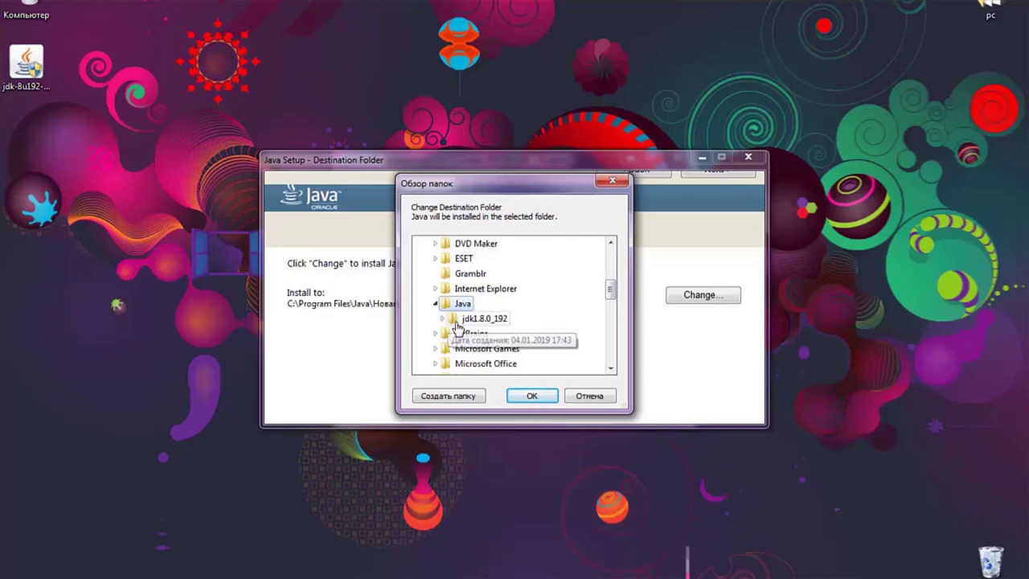
Step: Create a folder named jre inside Java as the destination, and complete the installation, closing the setup wizard
left_click(444, 396)
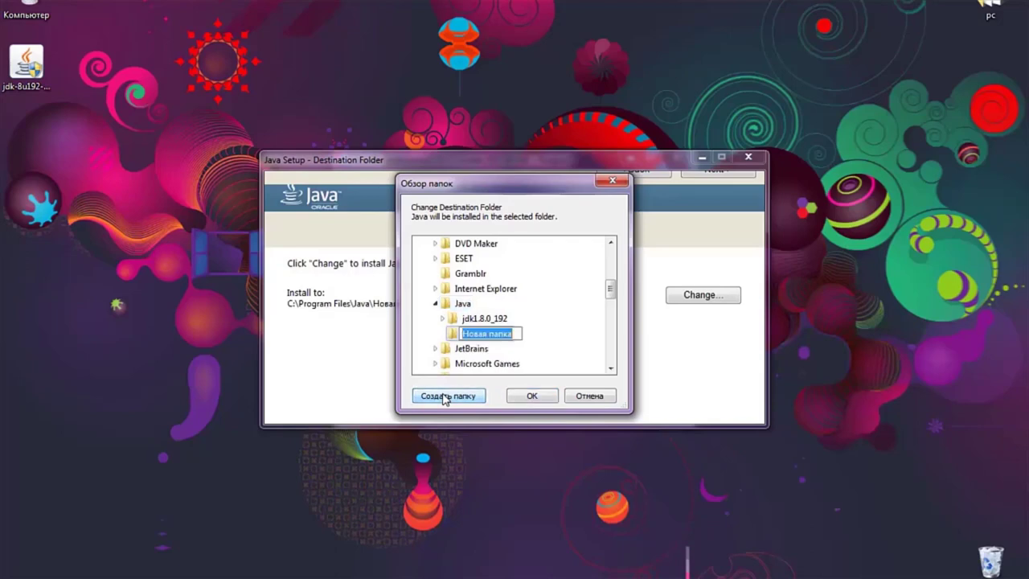
key("BackSpace")
type("jre")
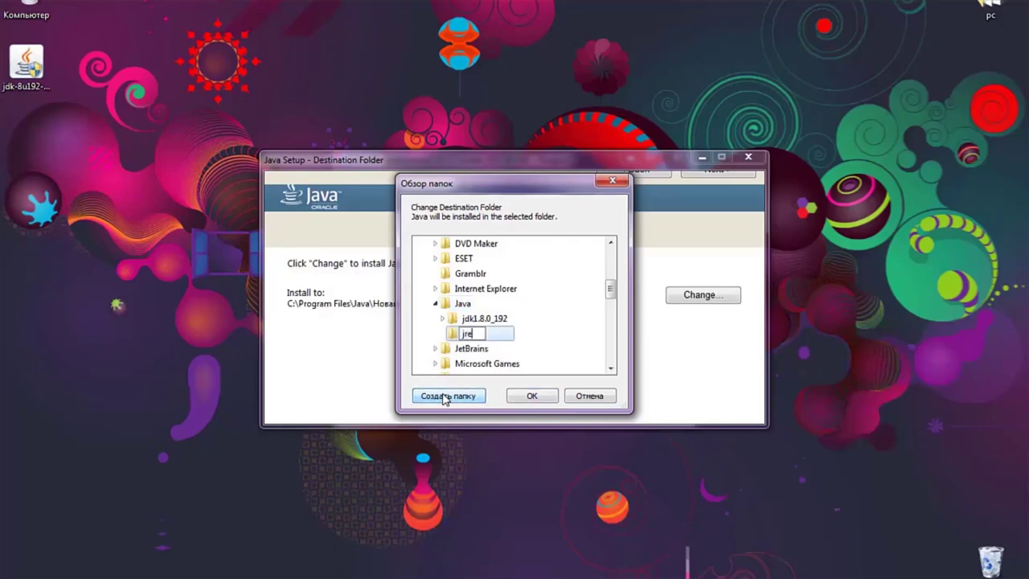
left_click(524, 397)
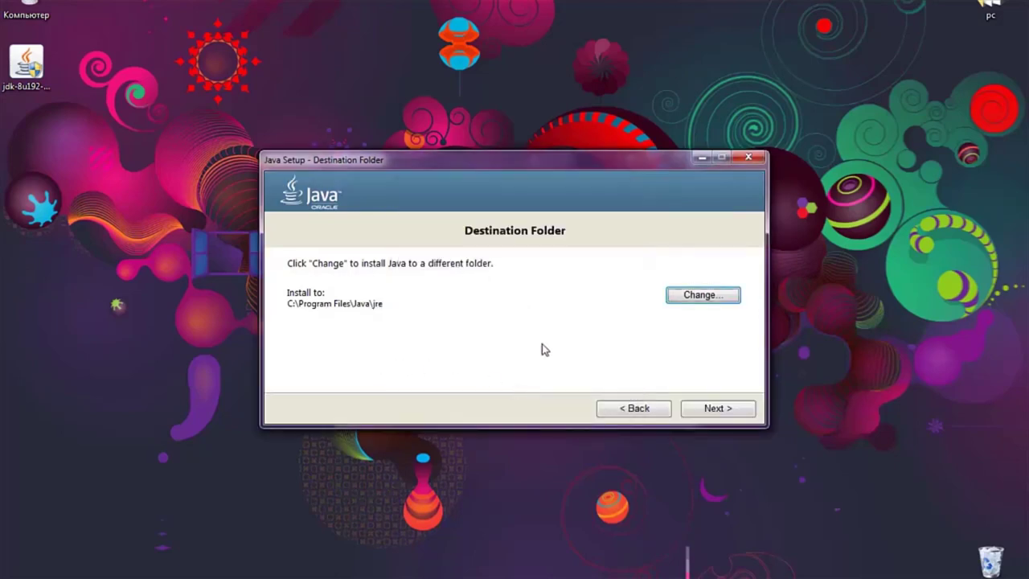
left_click(710, 409)
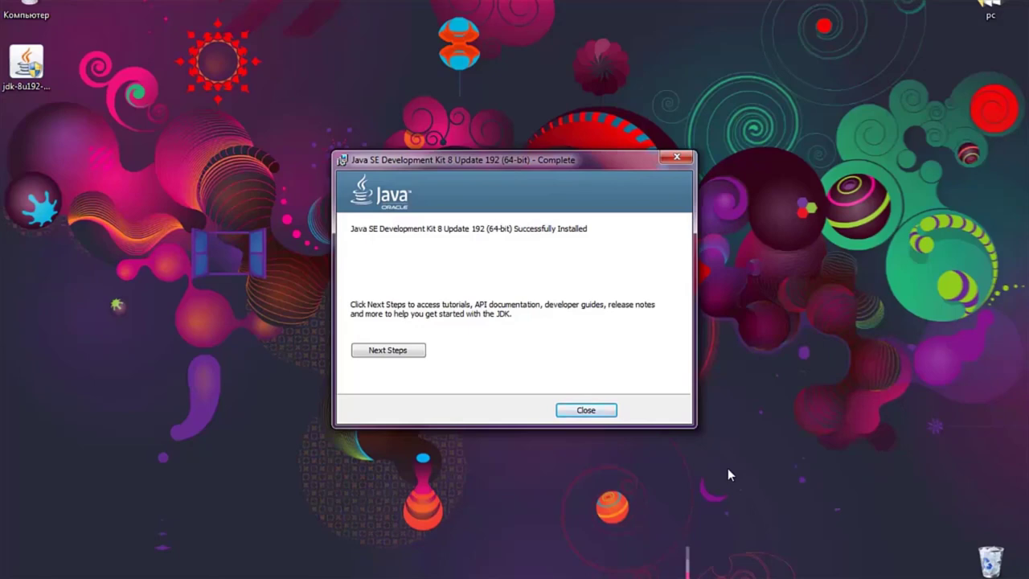
left_click(598, 410)
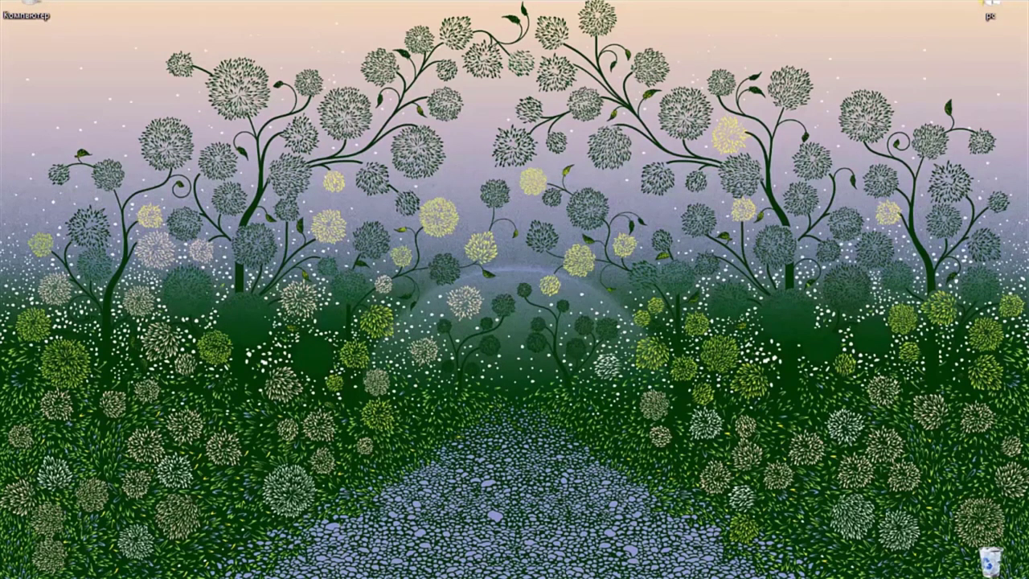
Step: Open the folder C:\Program Files\Java\jdk1.8.0_192\bin in a new file explorer window
key("super+e")
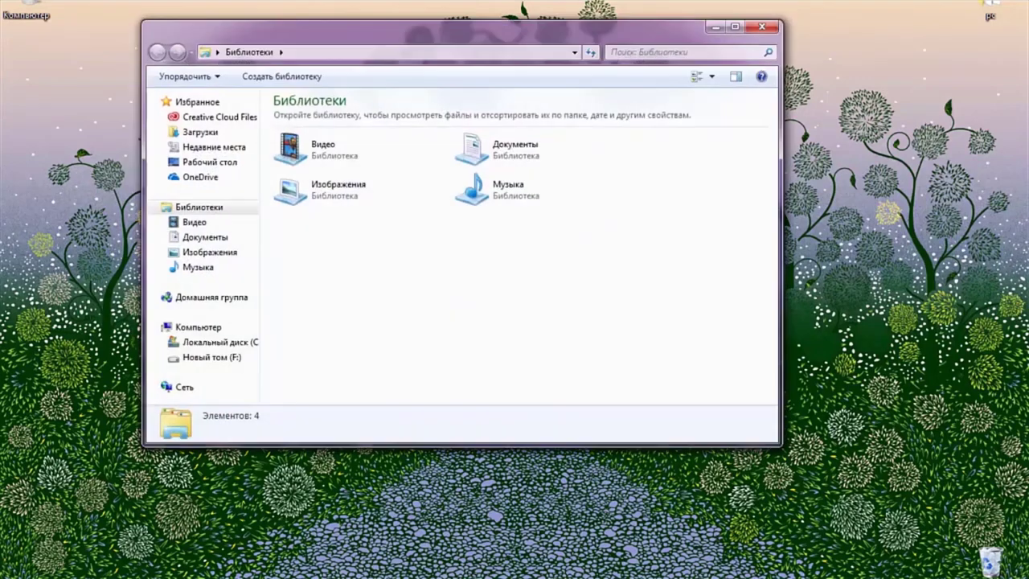
left_click(246, 346)
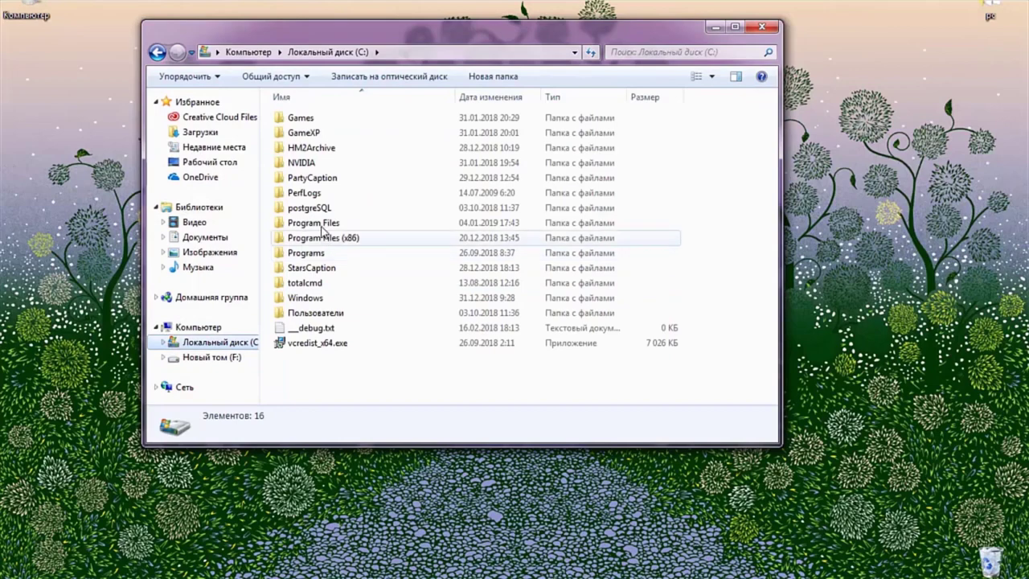
double_click(321, 226)
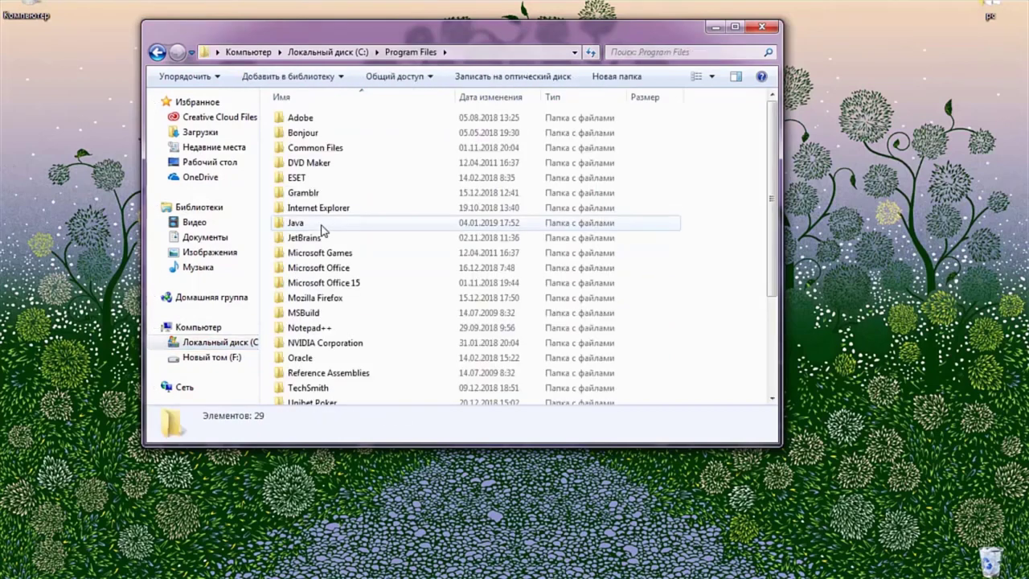
double_click(322, 229)
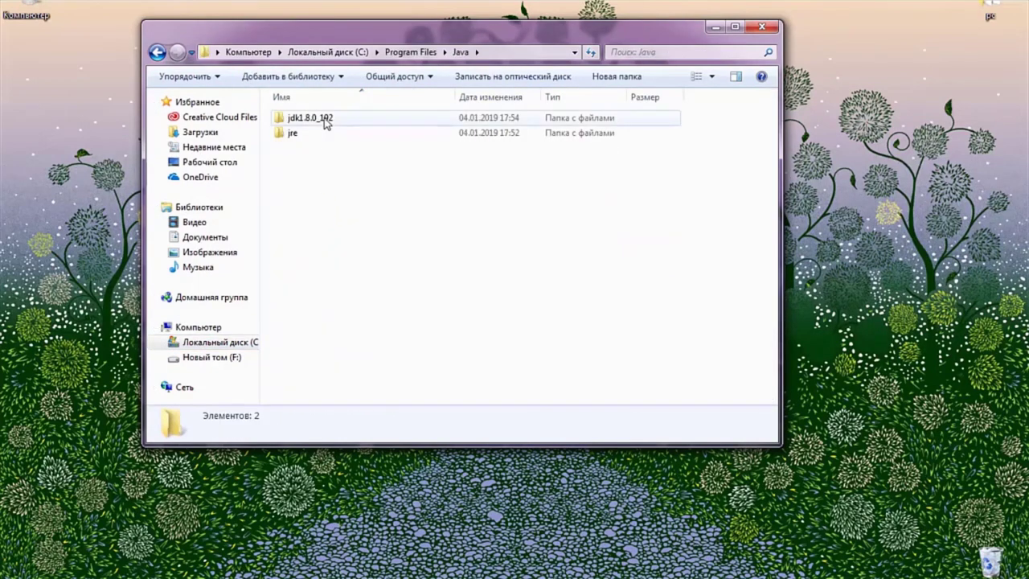
double_click(326, 122)
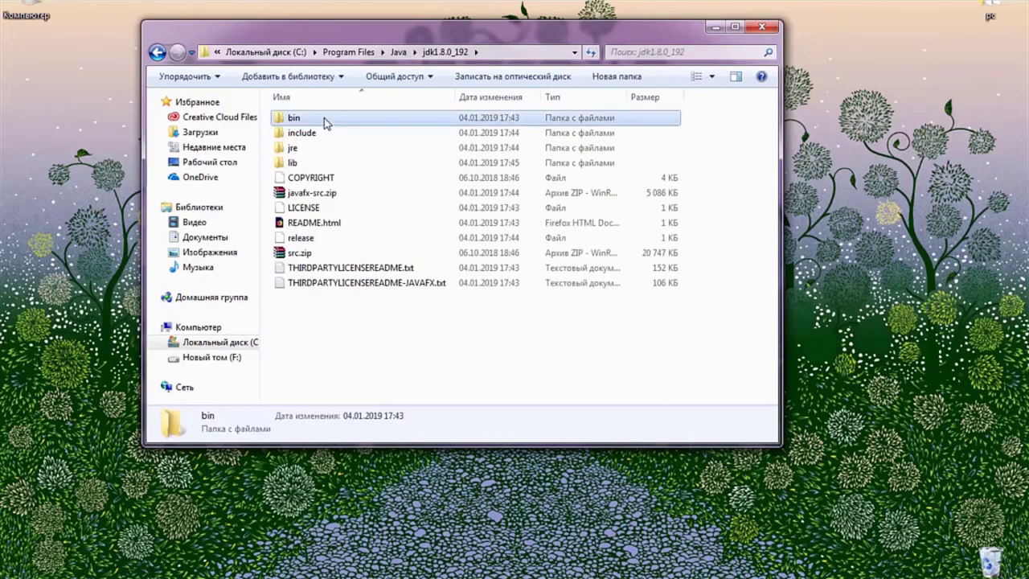
double_click(325, 118)
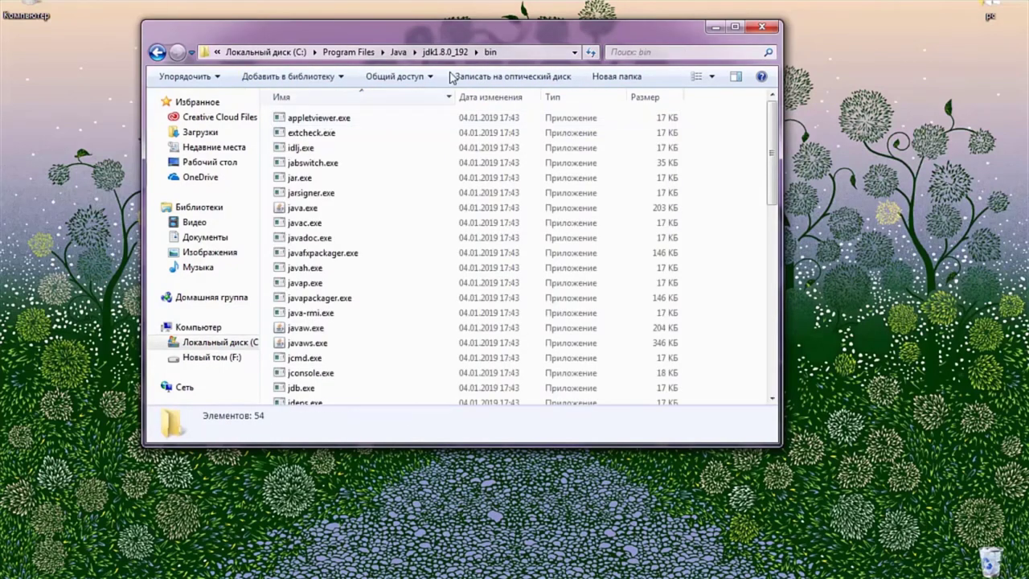
Step: Copy the full path C:\Program Files\Java\jdk1.8.0_192\bin of the open folder and minimize its window
left_click(527, 57)
key("ctrl+c")
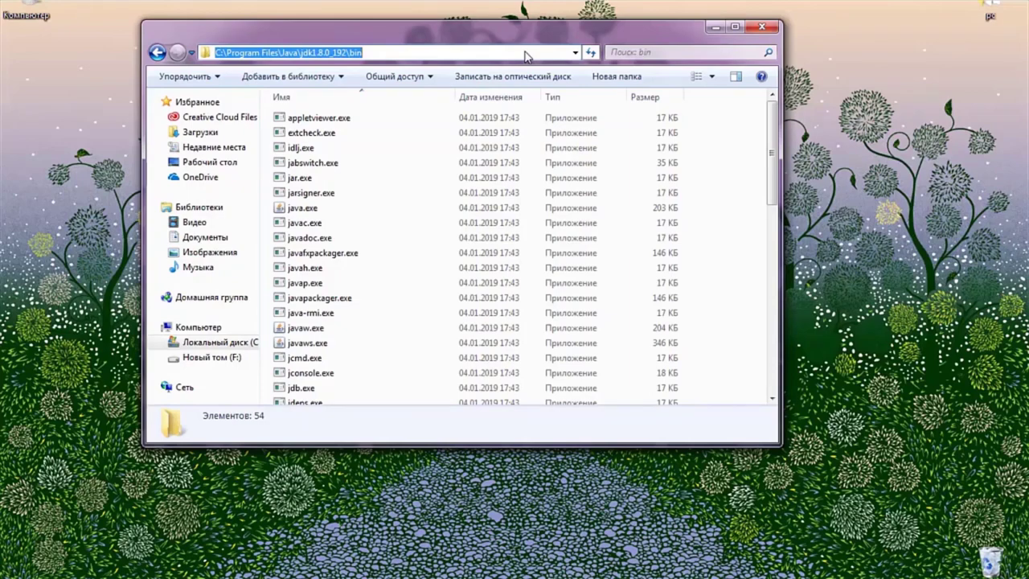
right_click(280, 52)
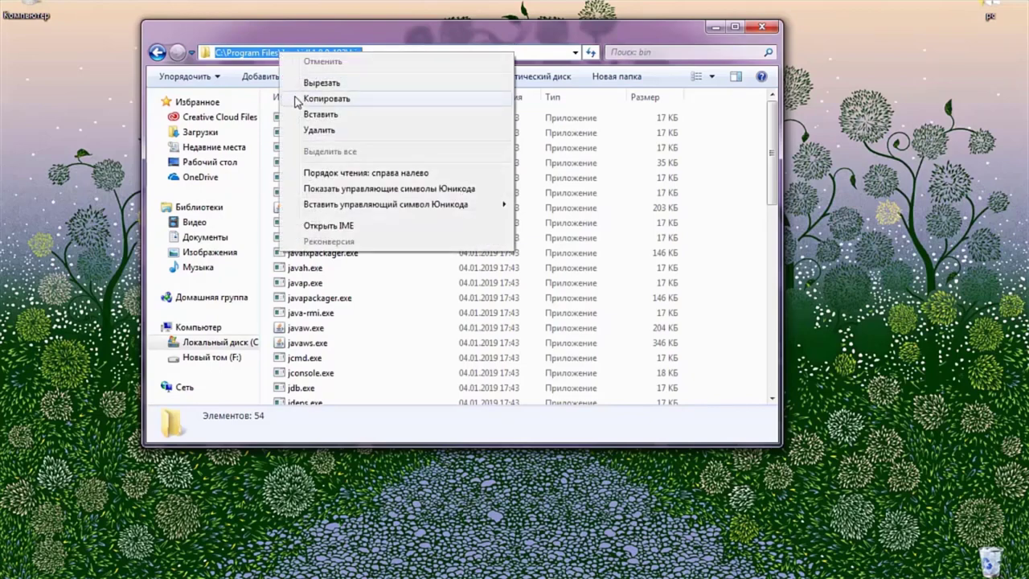
left_click(326, 98)
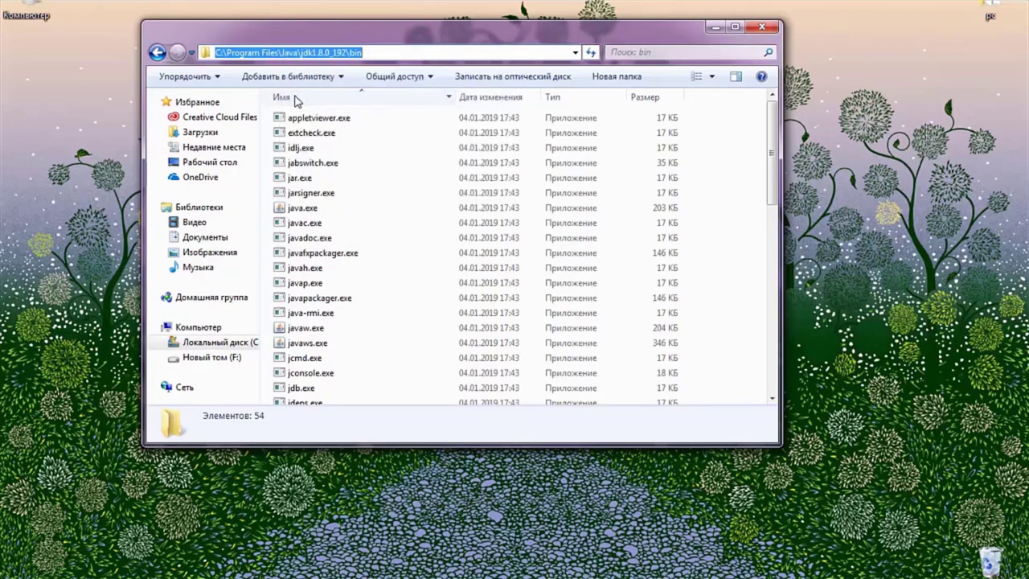
left_click(712, 29)
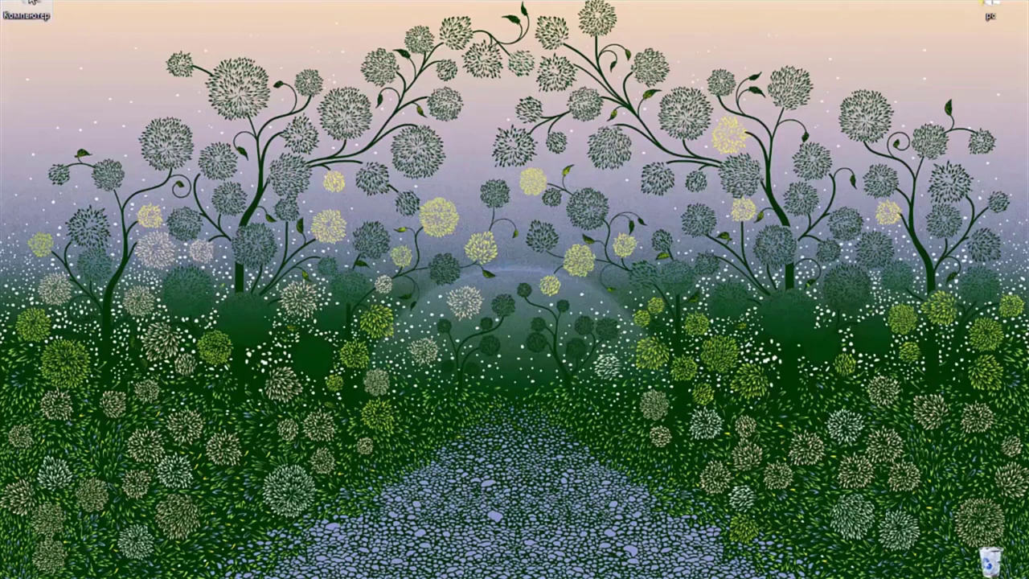
Step: Open the environment variables dialog from the computer's advanced system settings
right_click(32, 2)
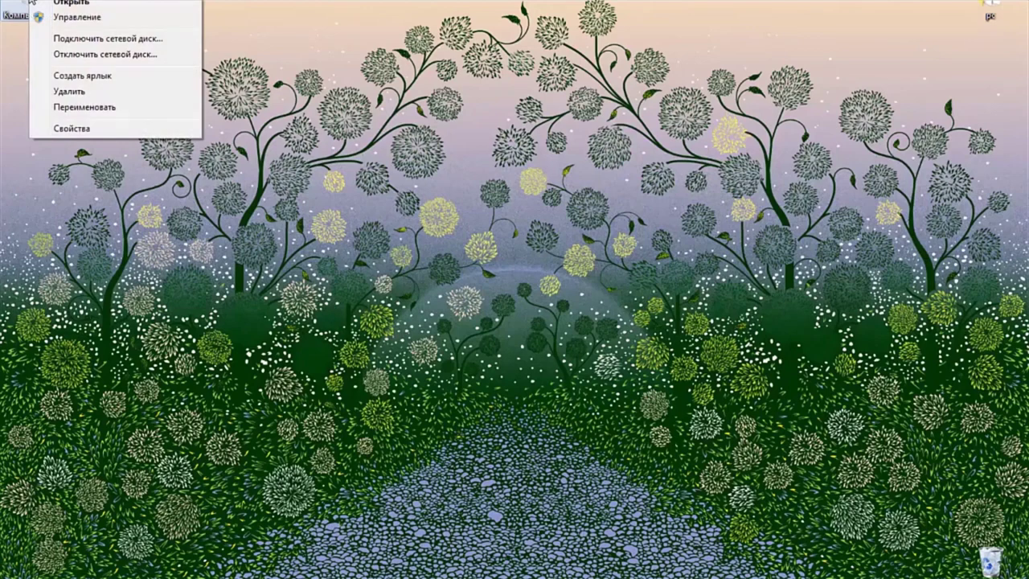
left_click(90, 133)
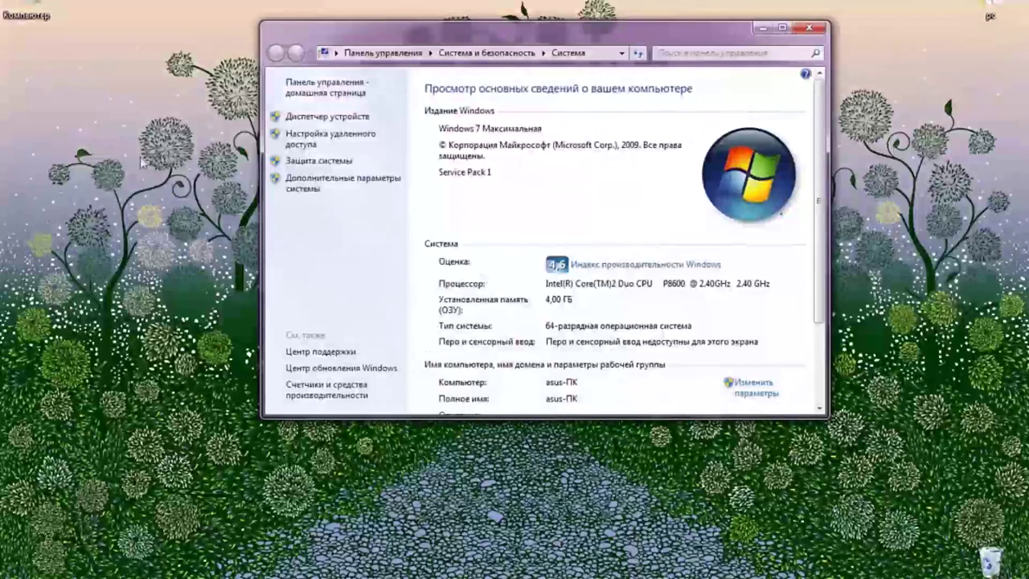
left_click(310, 189)
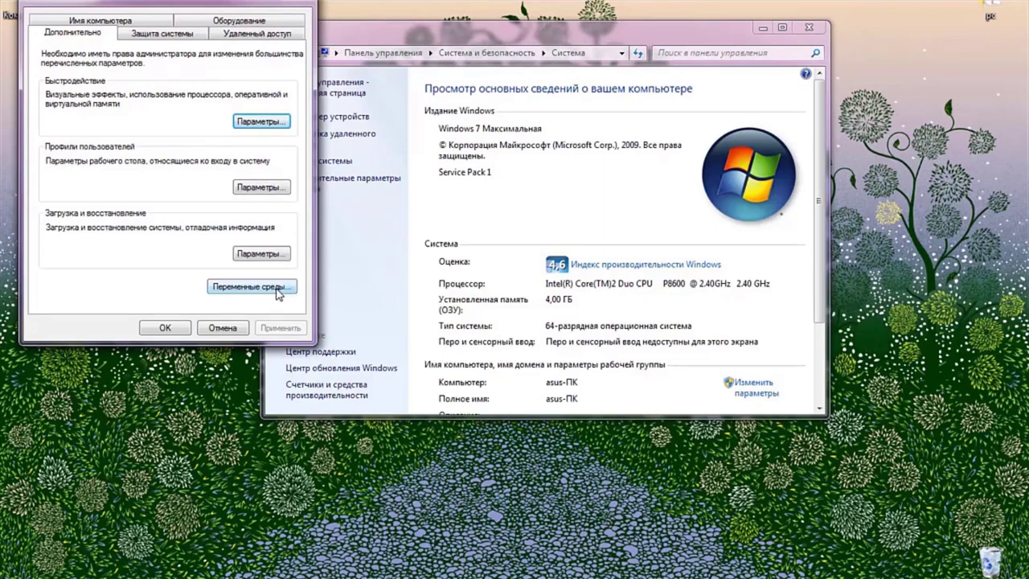
left_click(276, 289)
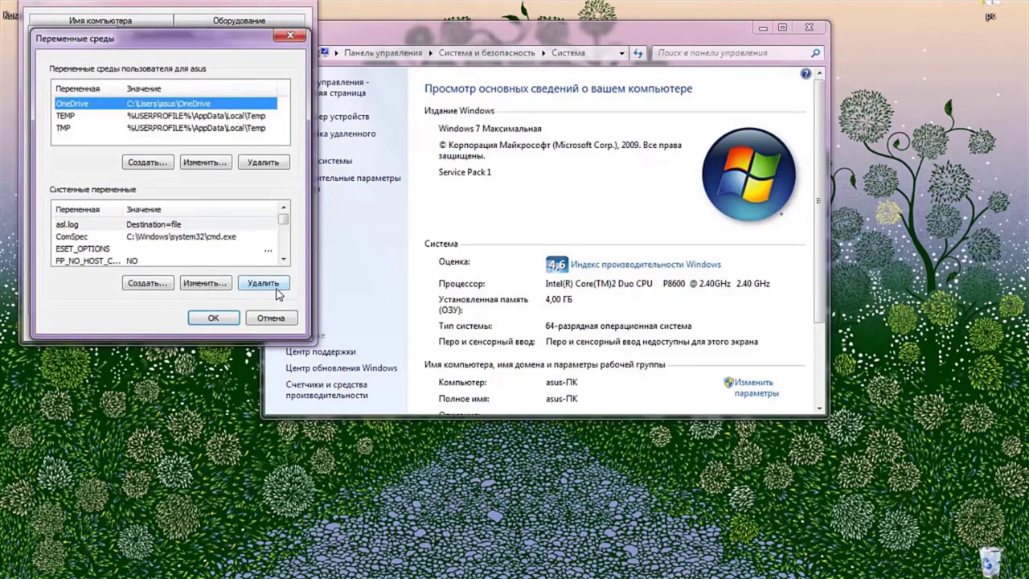
Step: Append C:\Program Files\Java\jdk1.8.0_192\bin; to the system variable Path, save the changes in all dialogs, and minimize the System window
left_click_drag(284, 219, 285, 227)
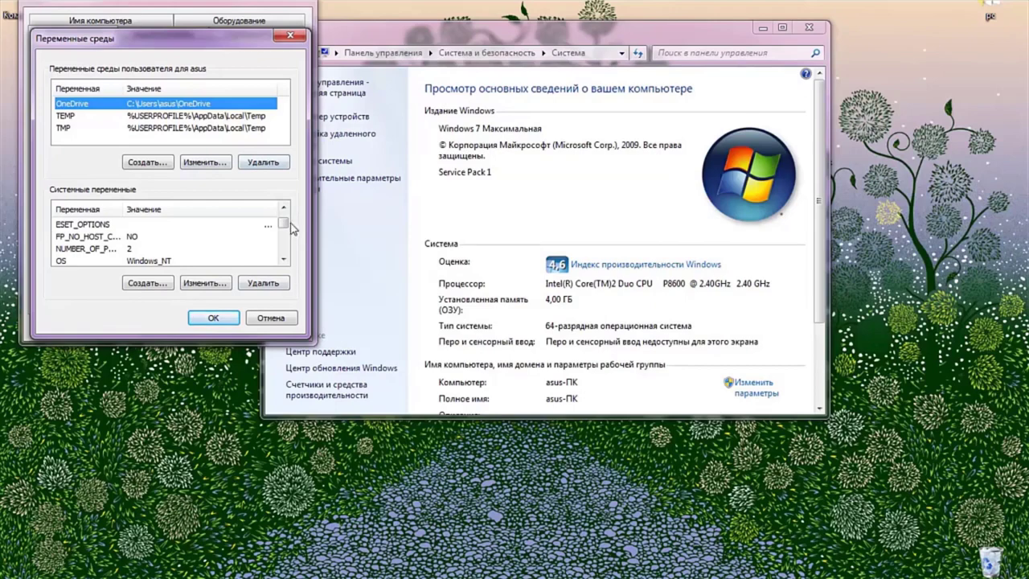
left_click_drag(286, 227, 286, 234)
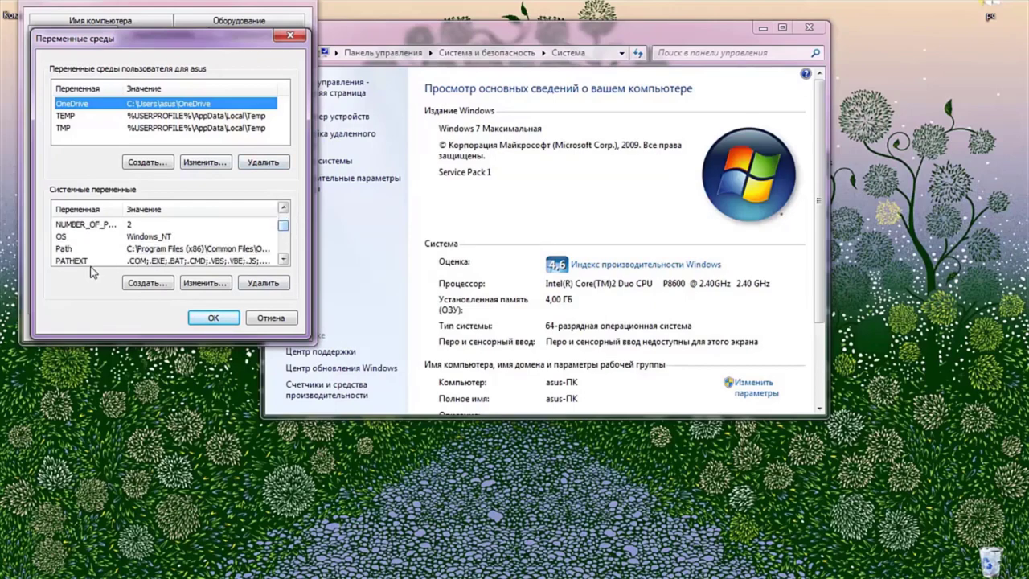
double_click(194, 254)
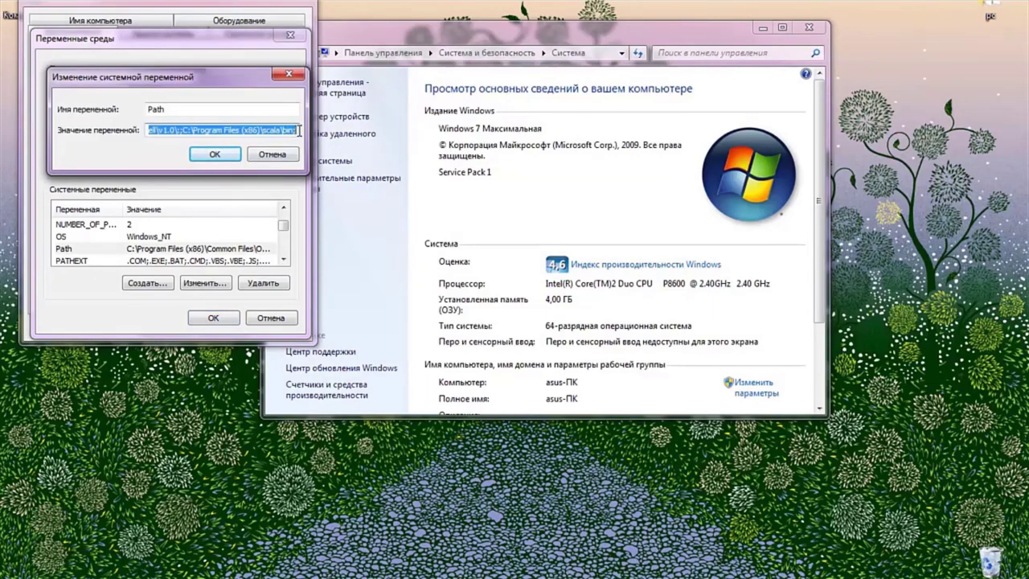
left_click(297, 131)
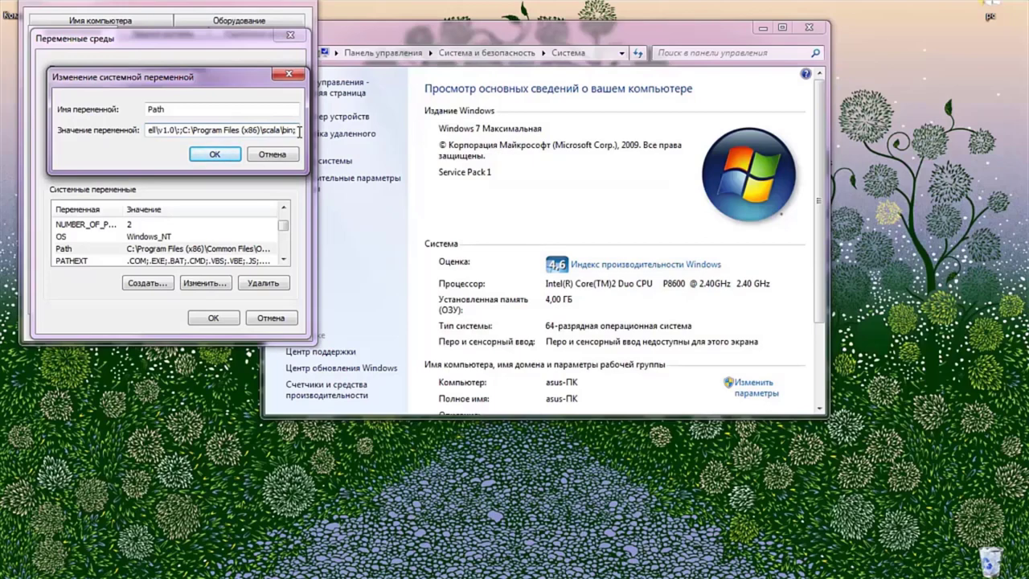
key("ctrl+v")
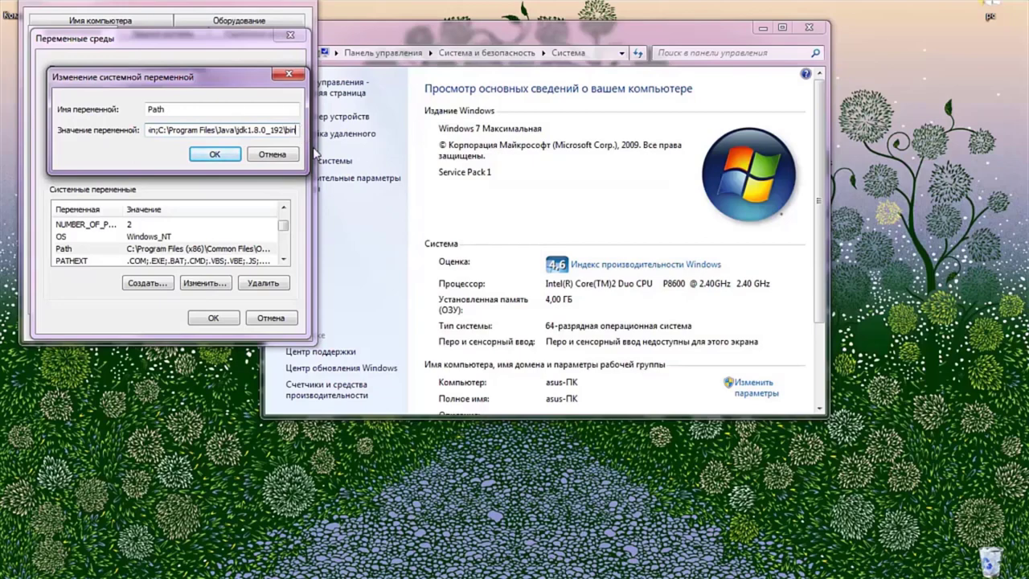
type(";")
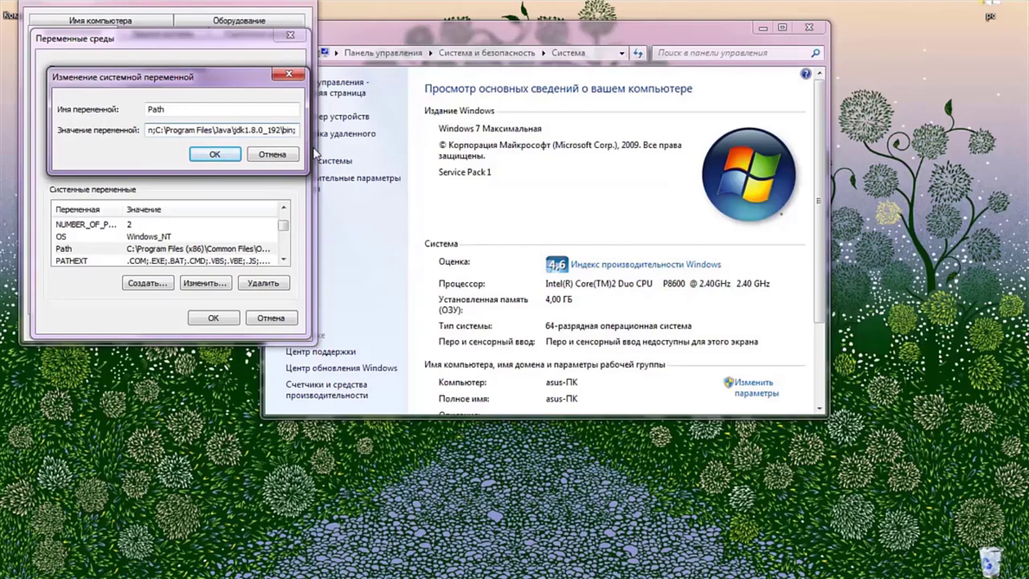
left_click(213, 155)
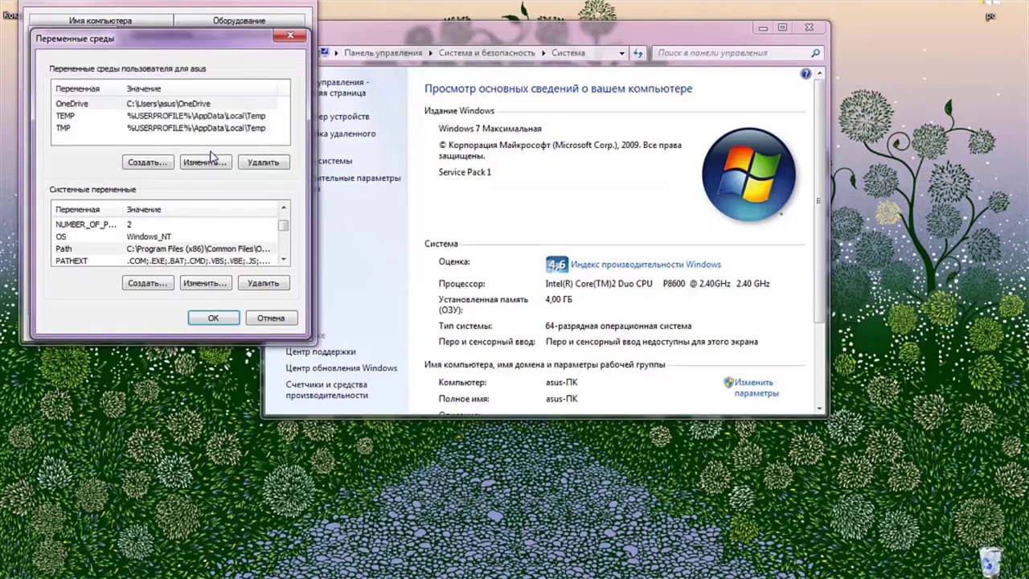
left_click(209, 319)
left_click(161, 327)
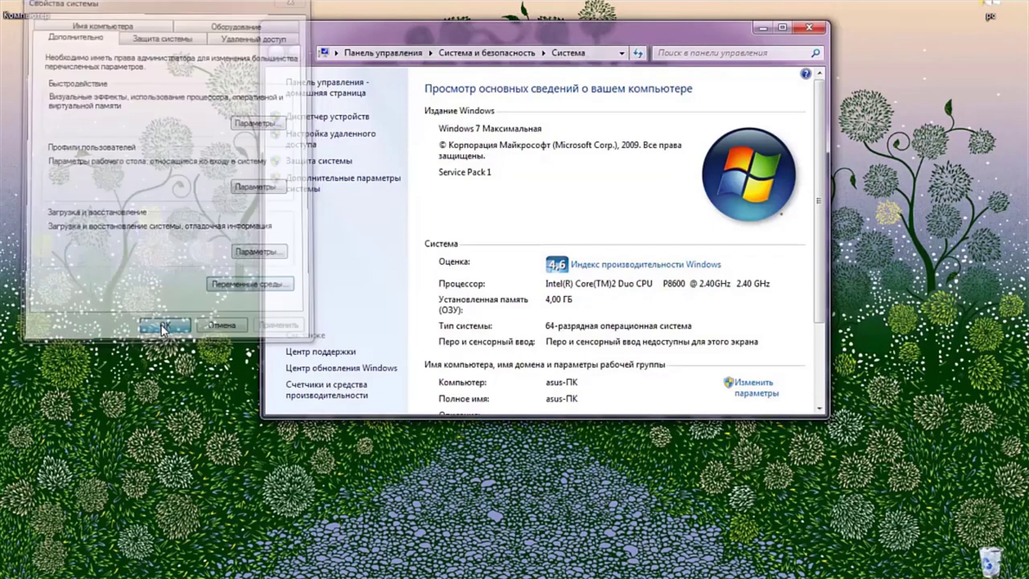
left_click(760, 28)
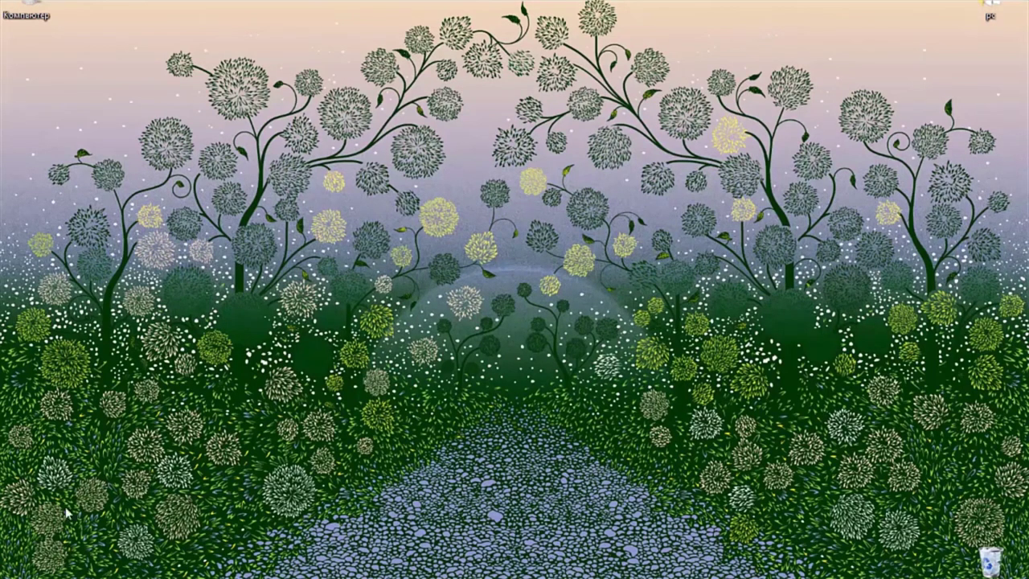
Step: Open the Windows command prompt and check the installed Java version with java -version
key("super")
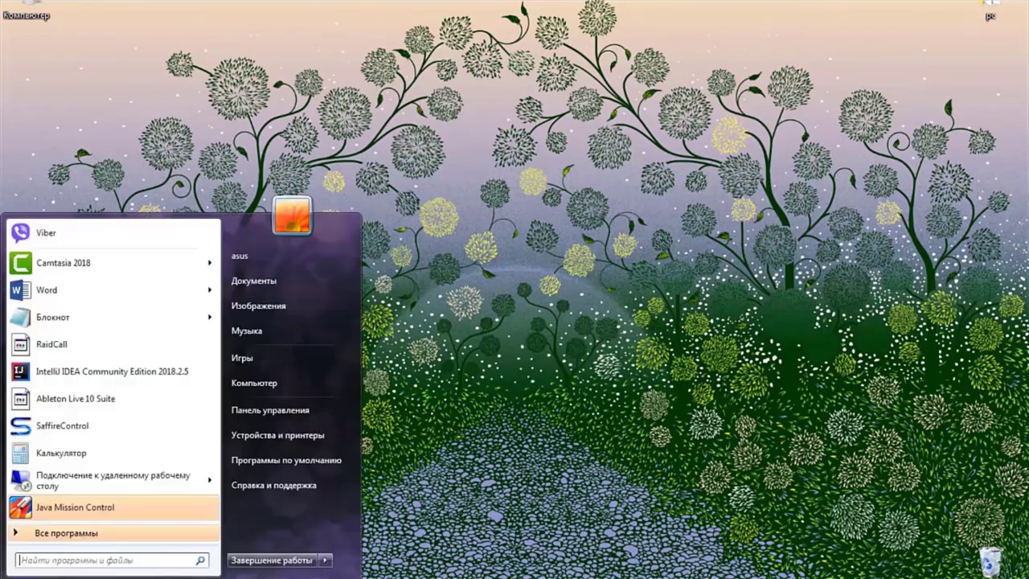
type("cmd")
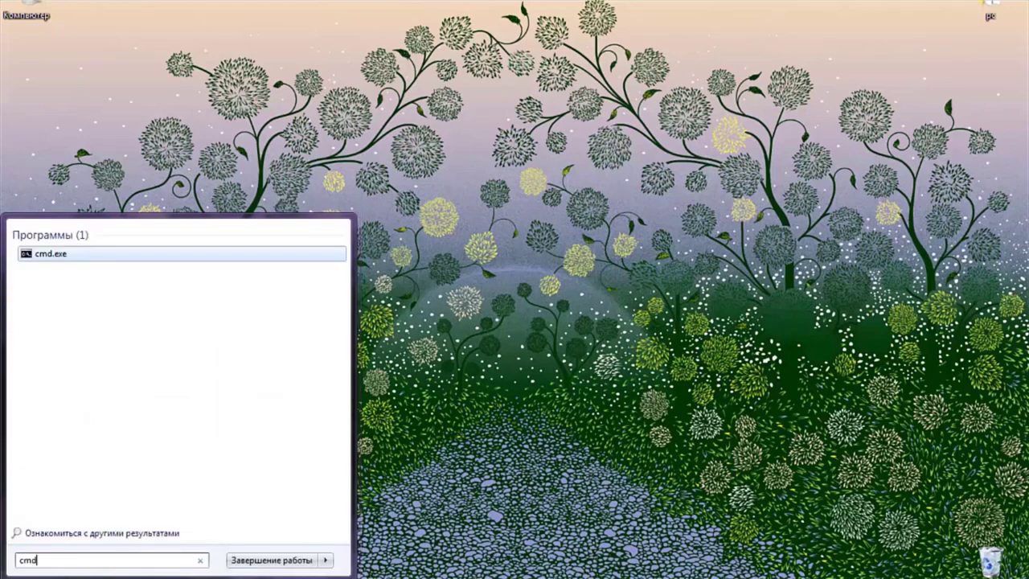
left_click(41, 253)
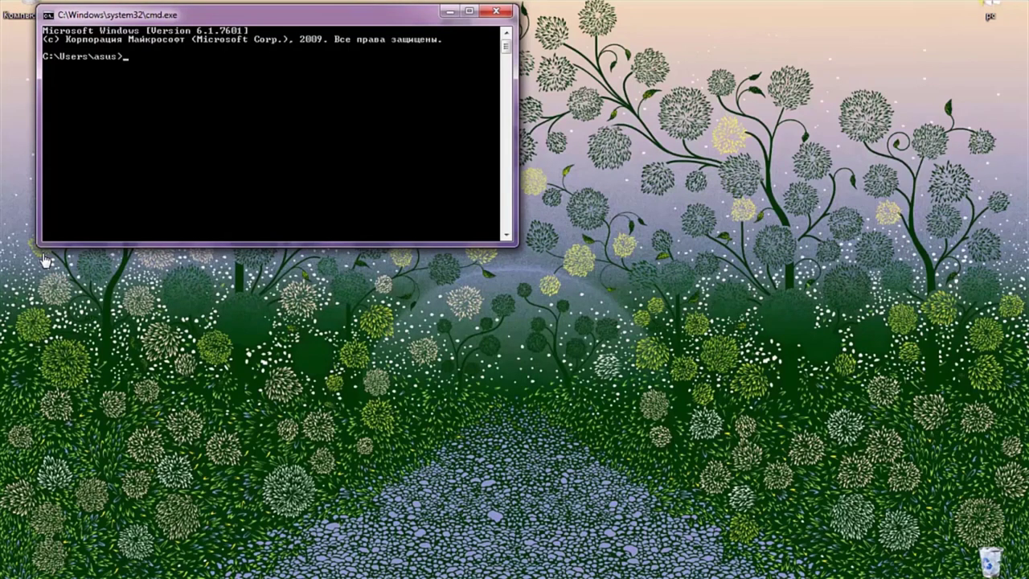
type("java -version")
key("Return")
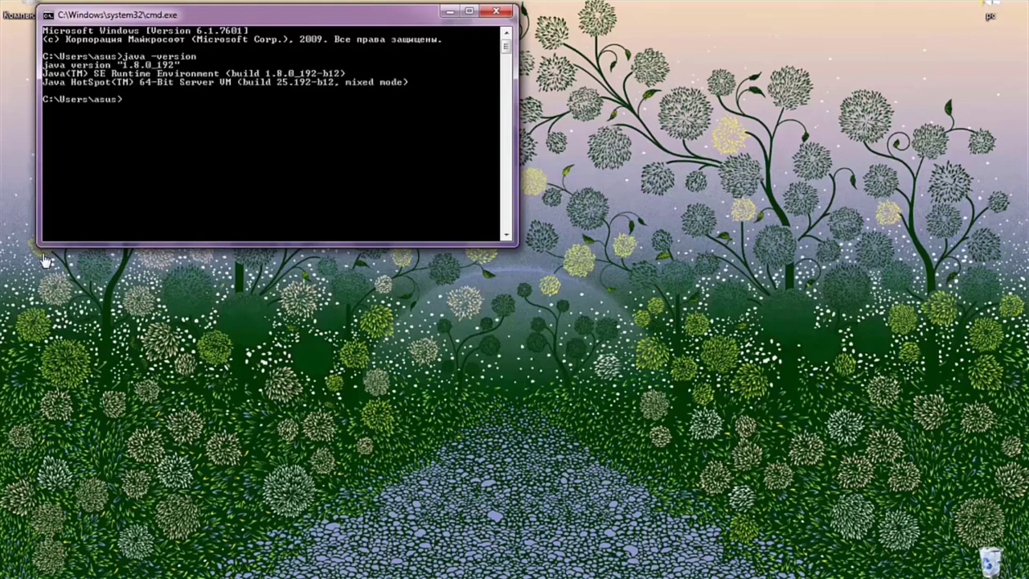